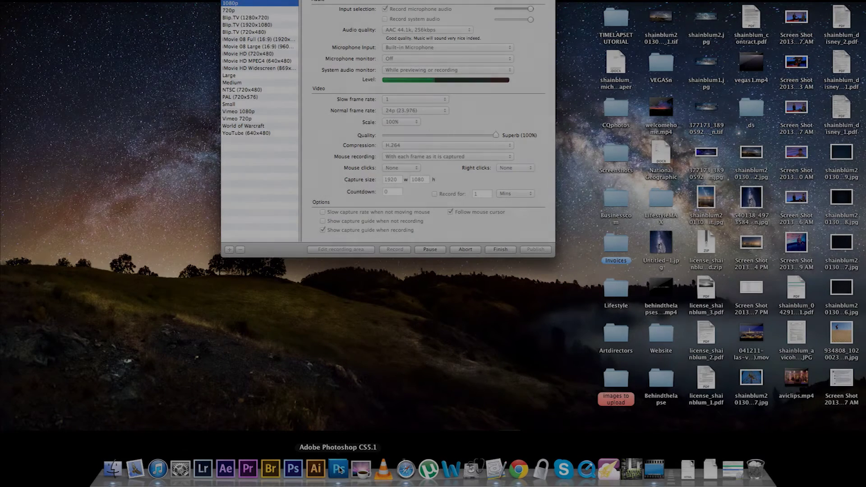
Step: Bring Photoshop CS5.1 to the front from the Dock
{"action": "left_click", "coordinate": [339, 469]}
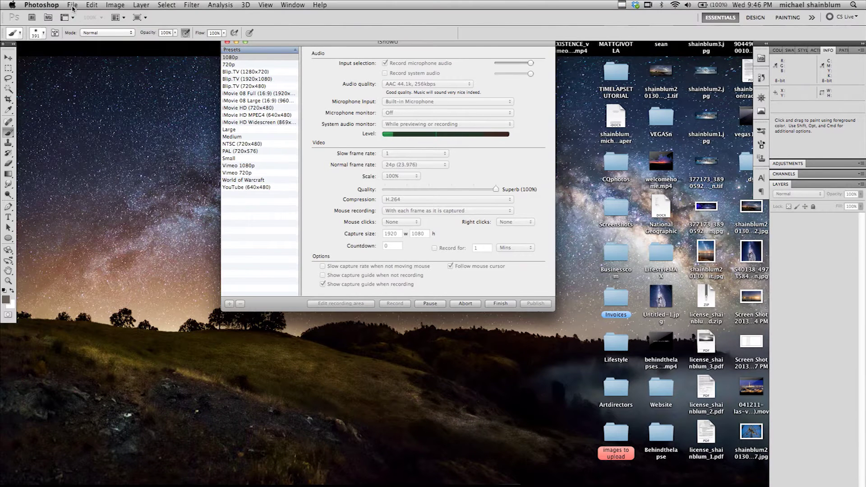
Step: Start Photomerge from File > Automate
{"action": "left_click", "coordinate": [72, 6]}
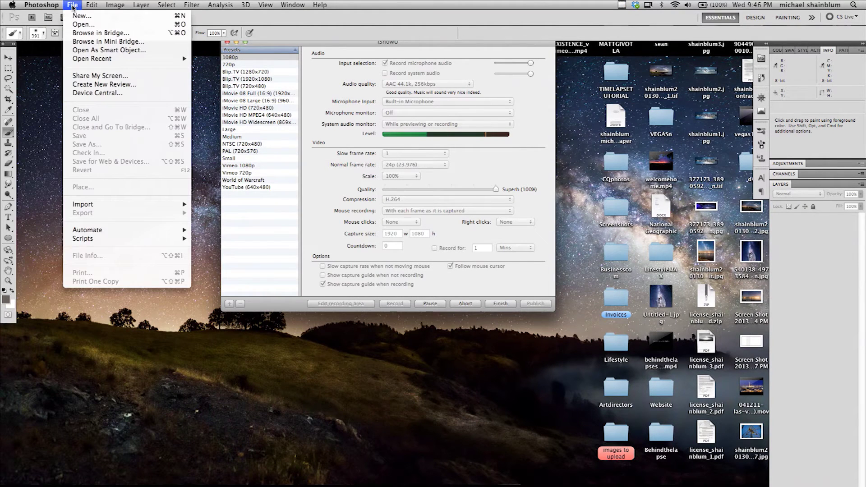
{"action": "mouse_move", "coordinate": [130, 238]}
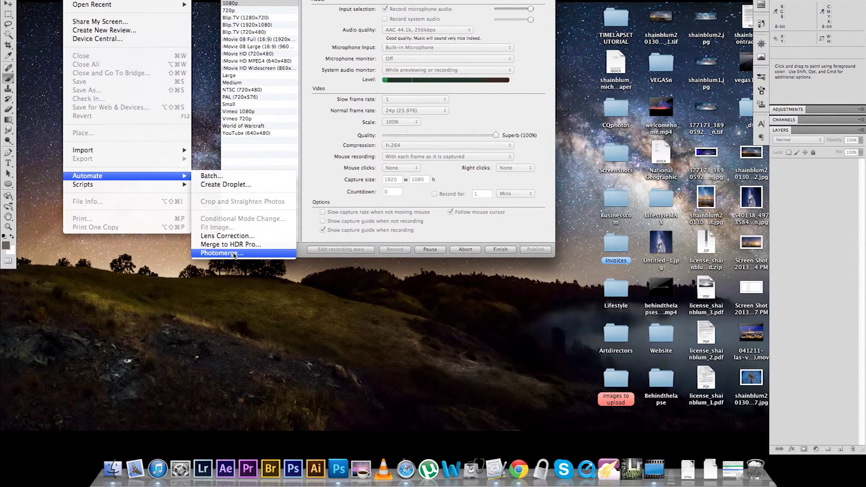
{"action": "left_click", "coordinate": [234, 254]}
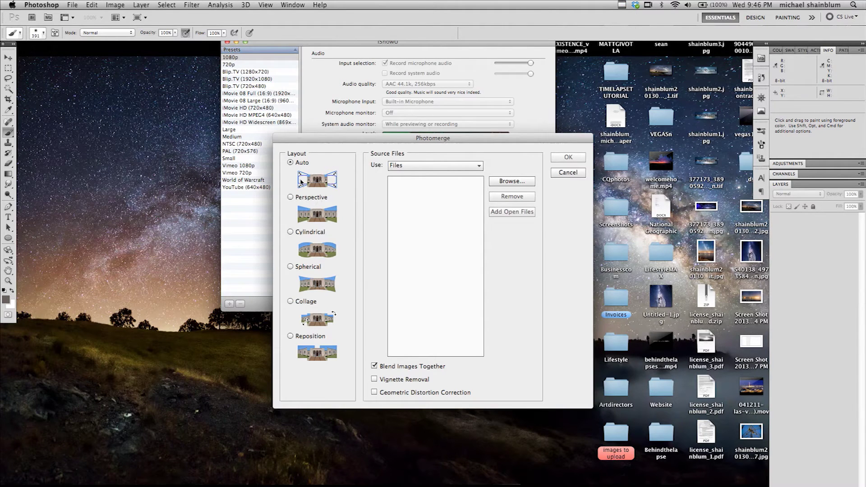
Step: Add all five .tif frames from images to upload > pan as Photomerge source files
{"action": "left_click", "coordinate": [513, 182]}
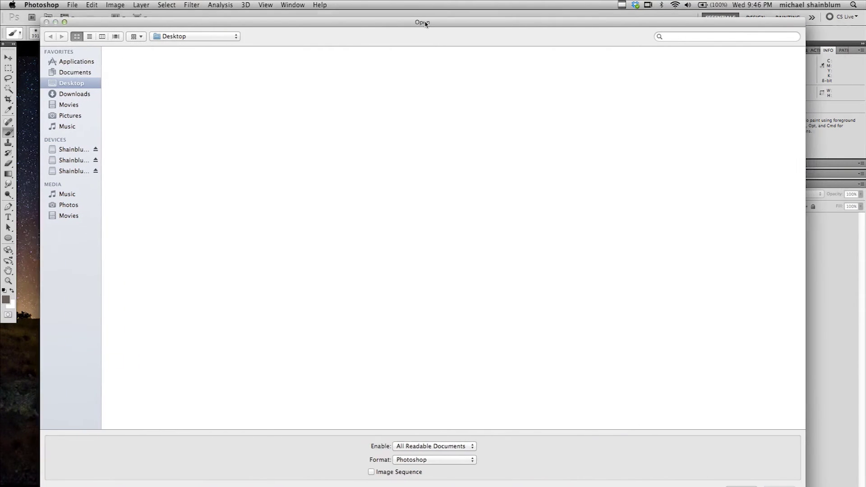
{"action": "left_click", "coordinate": [64, 92]}
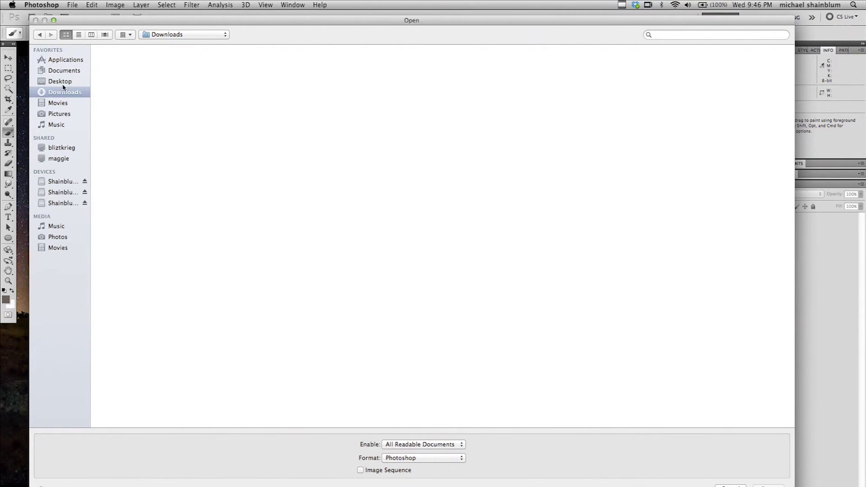
{"action": "left_click", "coordinate": [63, 81]}
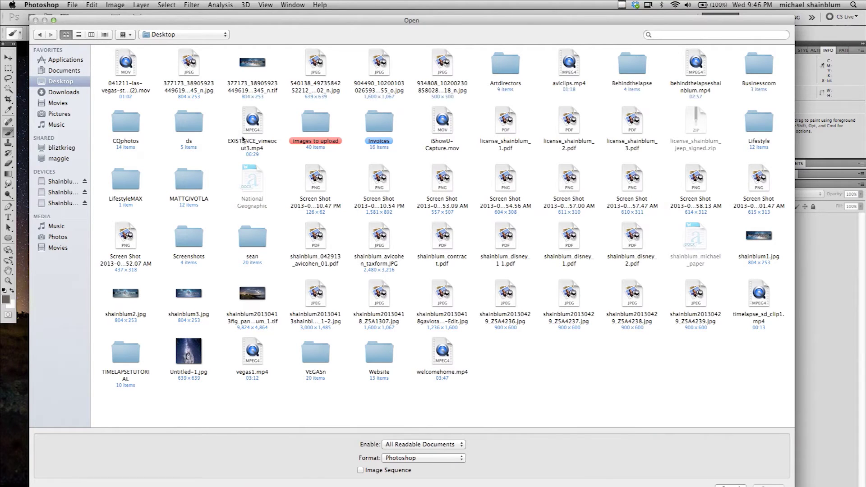
{"action": "double_click", "coordinate": [316, 122]}
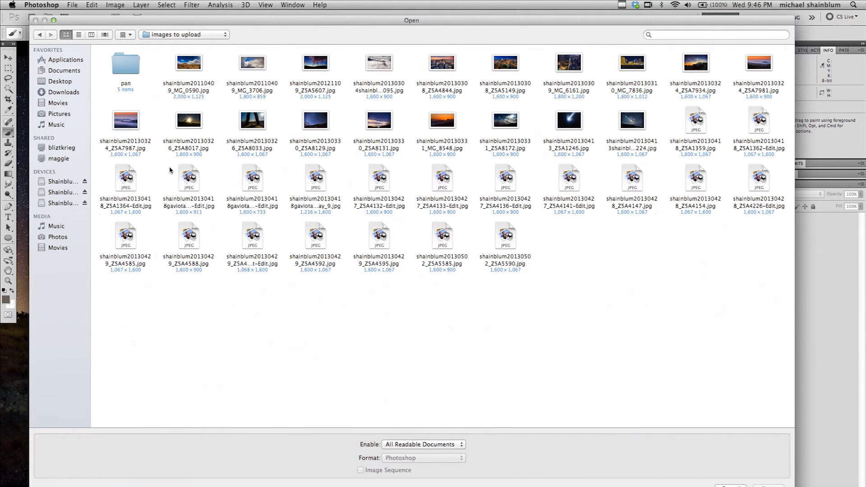
{"action": "left_click", "coordinate": [126, 67]}
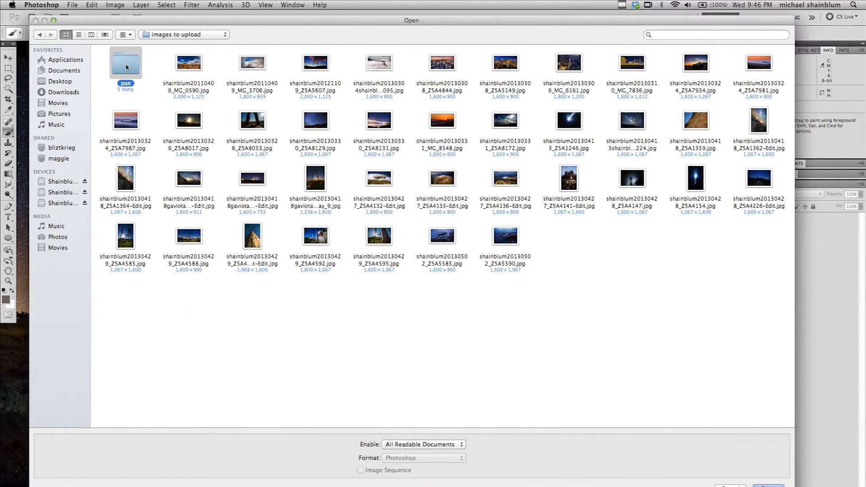
{"action": "double_click", "coordinate": [127, 68]}
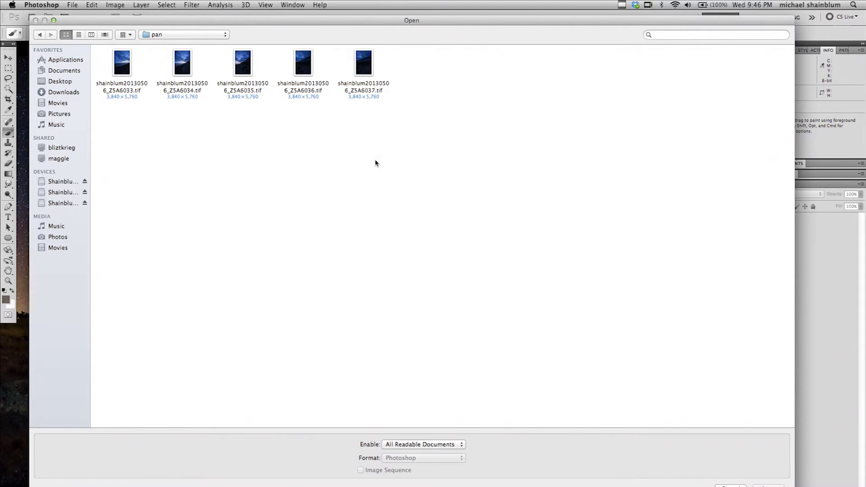
{"action": "left_click_drag", "start_coordinate": [404, 158], "coordinate": [115, 52]}
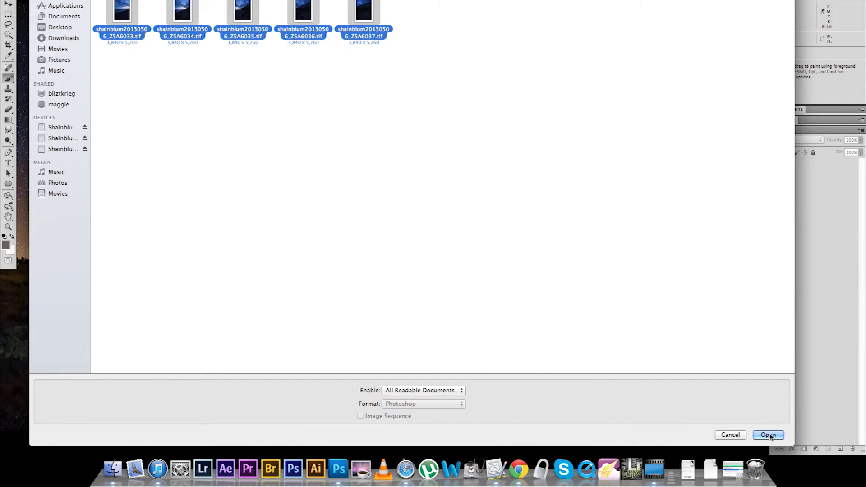
{"action": "left_click", "coordinate": [768, 435]}
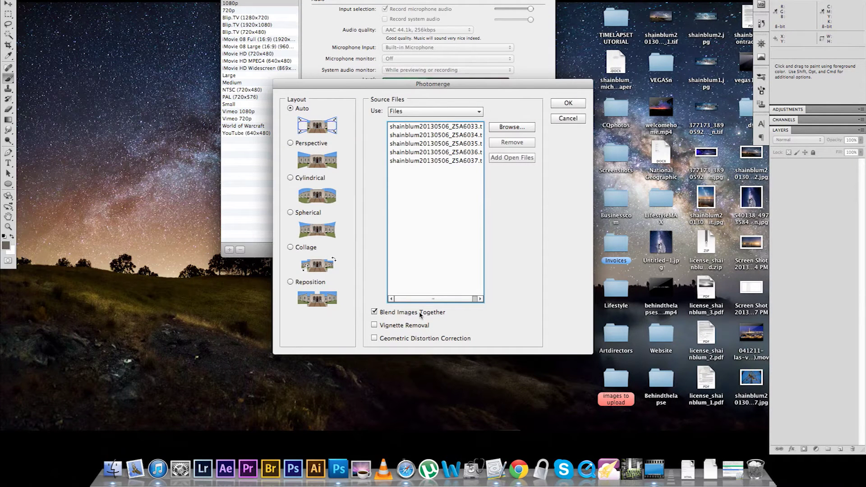
Step: Turn on Vignette Removal and run the Auto layout, blended Photomerge
{"action": "left_click", "coordinate": [375, 313]}
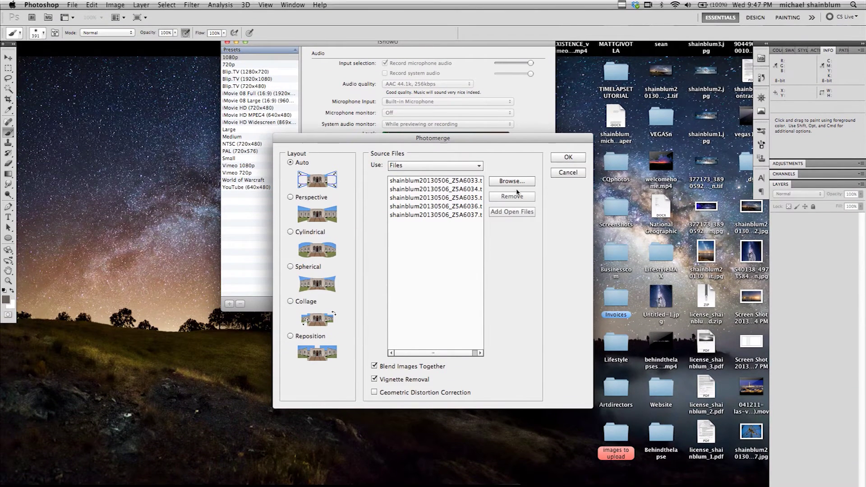
{"action": "left_click", "coordinate": [566, 157]}
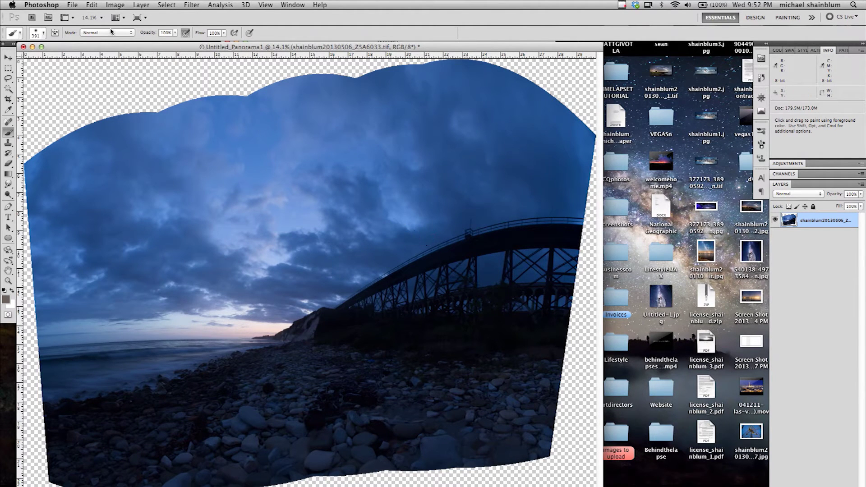
Step: Apply a perspective transform pulling the top-left corner inward to straighten the sides
{"action": "left_click", "coordinate": [92, 5]}
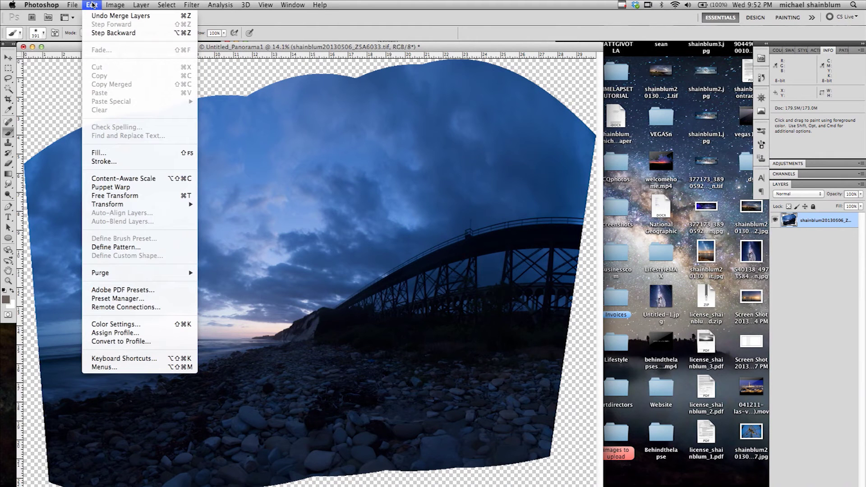
{"action": "mouse_move", "coordinate": [154, 205]}
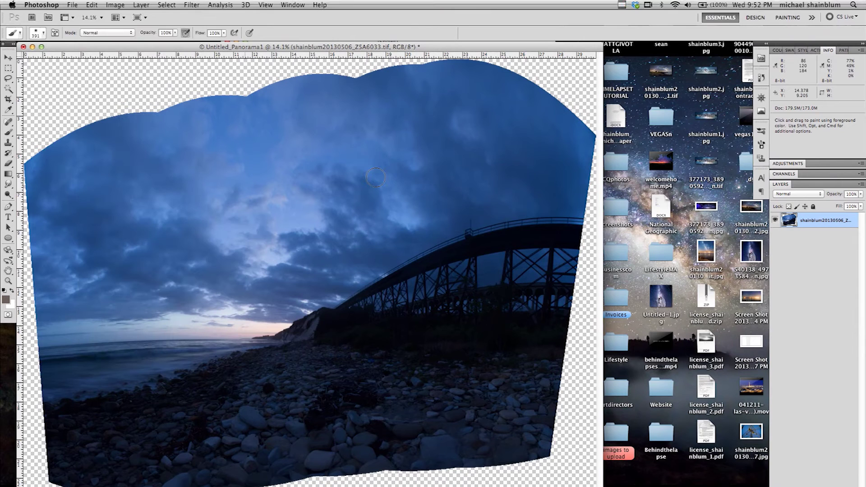
{"action": "key", "text": "super+t"}
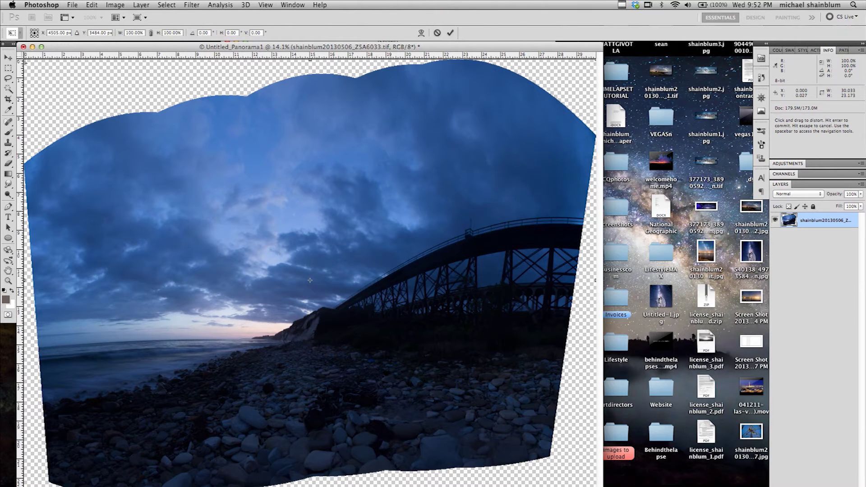
{"action": "left_click_drag", "start_coordinate": [28, 62], "coordinate": [65, 67]}
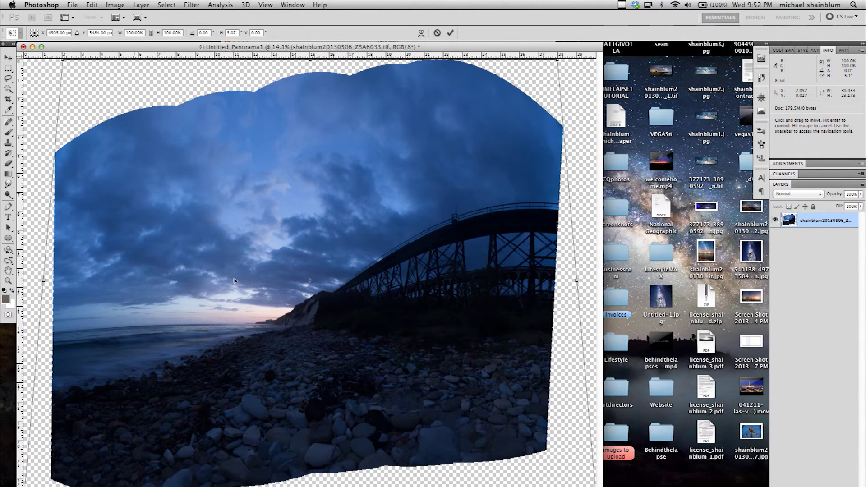
{"action": "key", "text": "Return"}
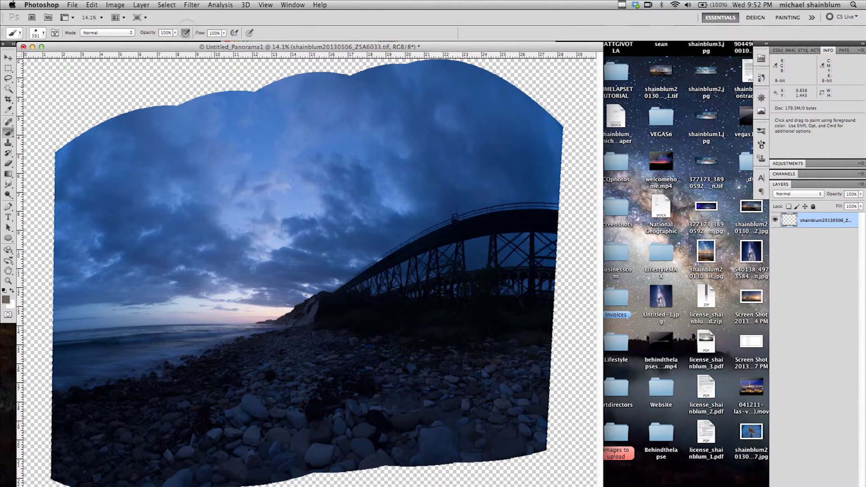
Step: Squash the panorama from the top to about 81% height, then move it up and left
{"action": "left_click", "coordinate": [92, 5]}
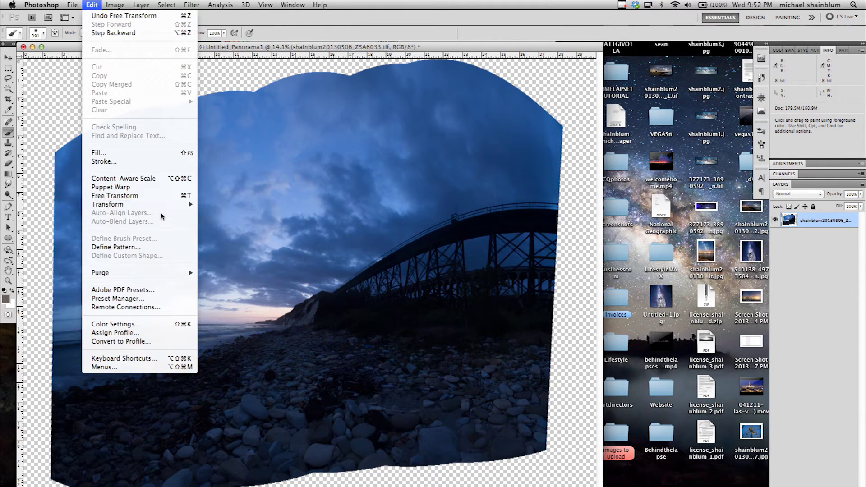
{"action": "mouse_move", "coordinate": [164, 206]}
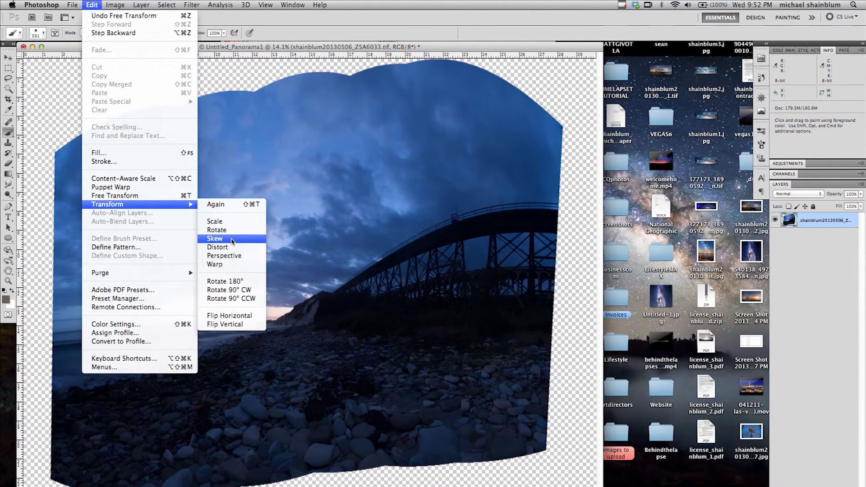
{"action": "left_click", "coordinate": [320, 146]}
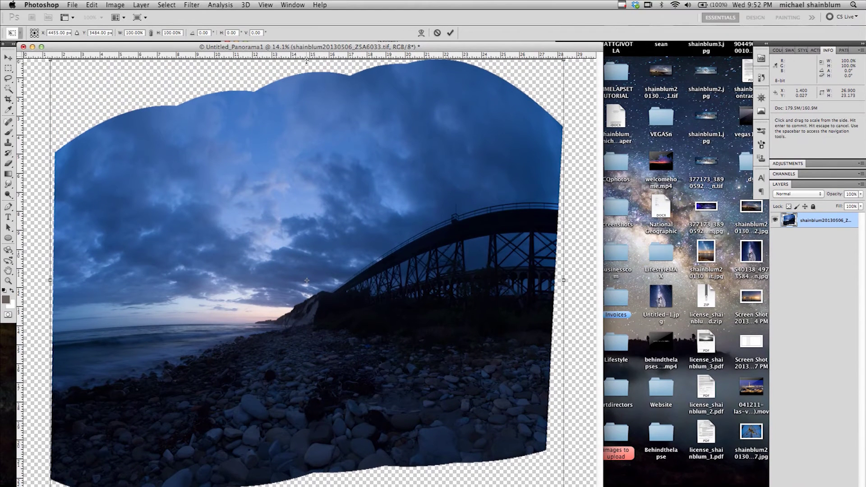
{"action": "left_click_drag", "start_coordinate": [307, 60], "coordinate": [306, 135]}
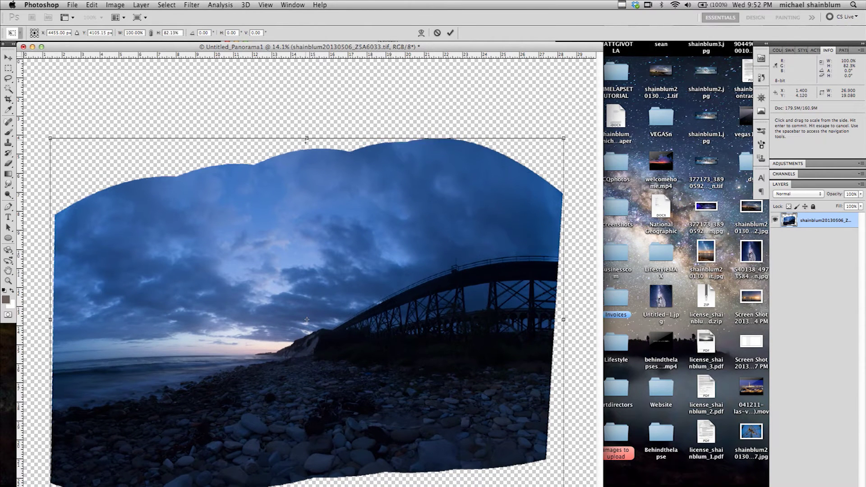
{"action": "left_click_drag", "start_coordinate": [306, 140], "coordinate": [307, 144]}
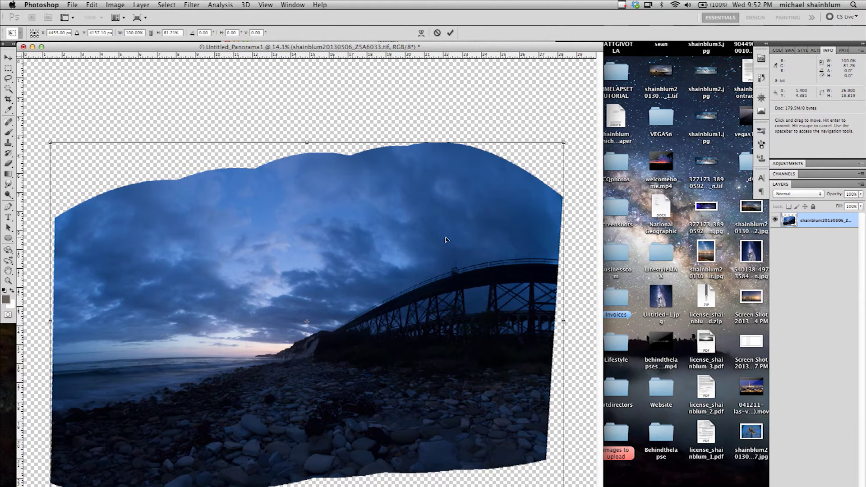
{"action": "key", "text": "Return"}
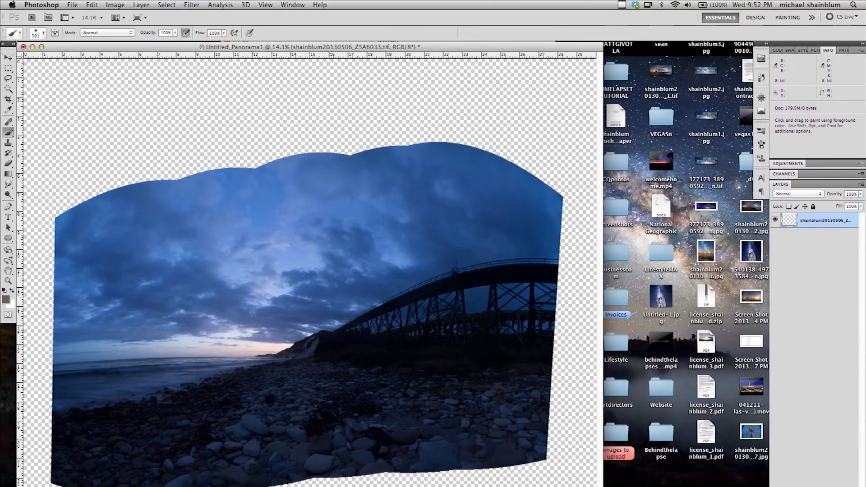
{"action": "key", "text": "v"}
{"action": "left_click_drag", "start_coordinate": [329, 292], "coordinate": [317, 251]}
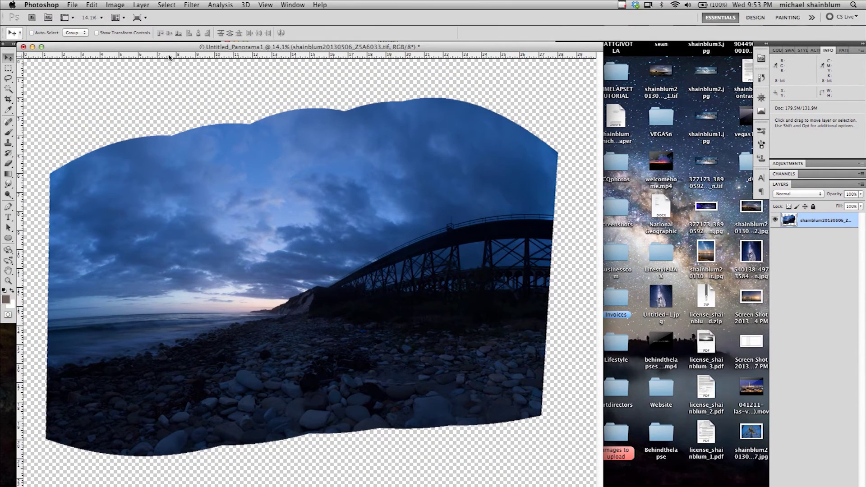
Step: Pull a horizontal guide onto the horizon line and nudge the panorama up onto it
{"action": "mouse_move", "coordinate": [169, 57]}
{"action": "left_mouse_down"}
{"action": "mouse_move", "coordinate": [180, 94]}
{"action": "mouse_move", "coordinate": [179, 55]}
{"action": "left_mouse_up"}
{"action": "left_click_drag", "start_coordinate": [184, 57], "coordinate": [207, 54]}
{"action": "left_click_drag", "start_coordinate": [185, 57], "coordinate": [199, 303]}
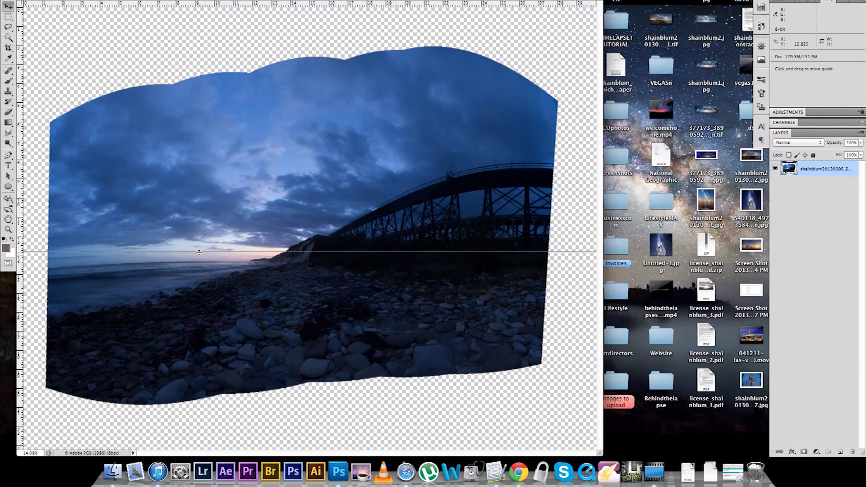
{"action": "left_click_drag", "start_coordinate": [199, 252], "coordinate": [199, 252]}
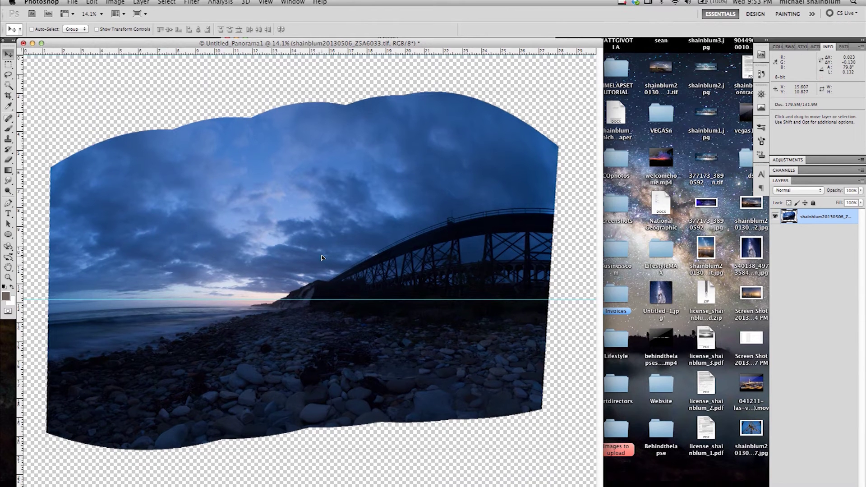
{"action": "left_click_drag", "start_coordinate": [321, 268], "coordinate": [324, 262]}
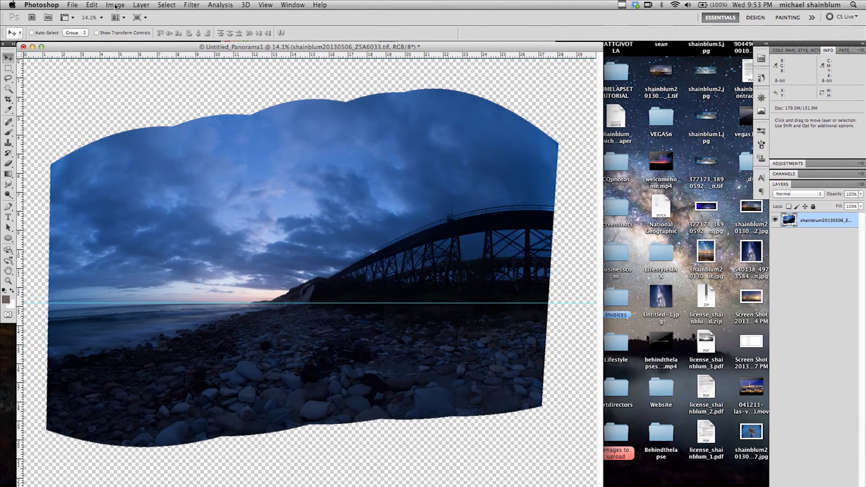
Step: Warp the panorama's left side so the shoreline and horizon run level along the guide
{"action": "left_click", "coordinate": [92, 5]}
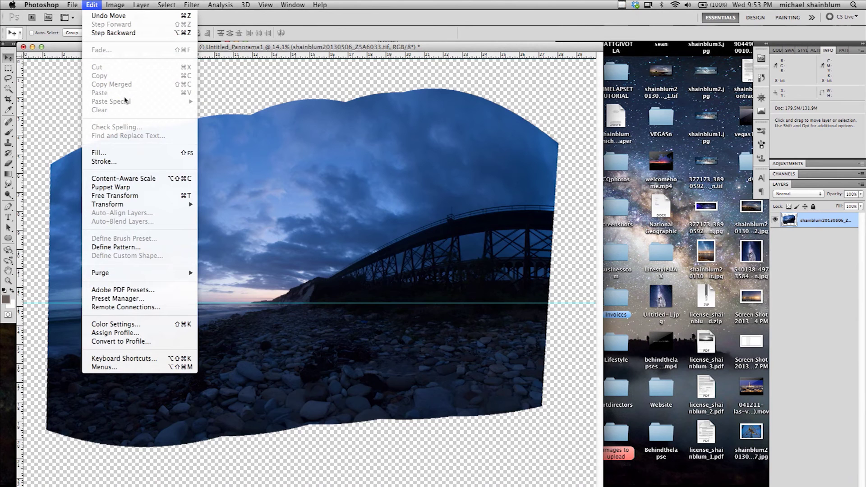
{"action": "mouse_move", "coordinate": [160, 205]}
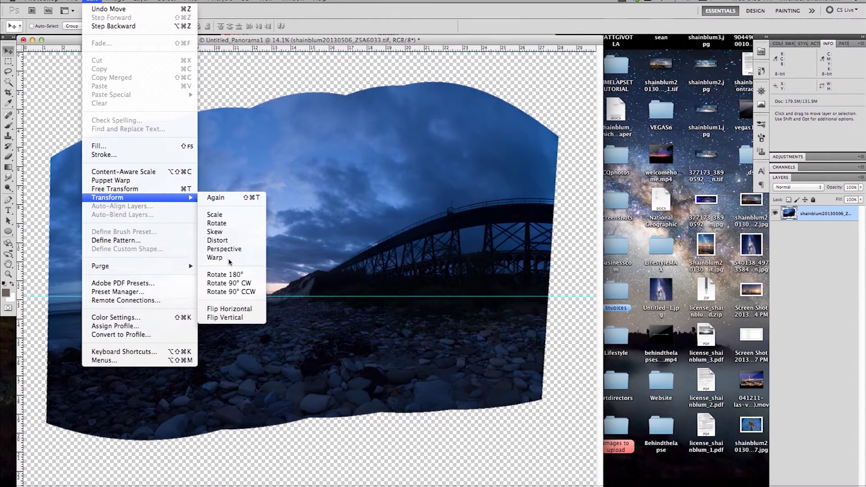
{"action": "left_click", "coordinate": [229, 266]}
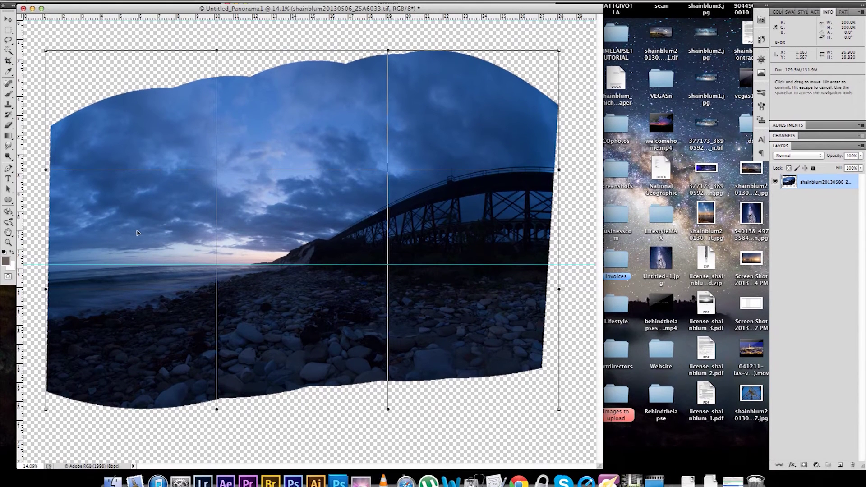
{"action": "left_click_drag", "start_coordinate": [138, 232], "coordinate": [138, 235]}
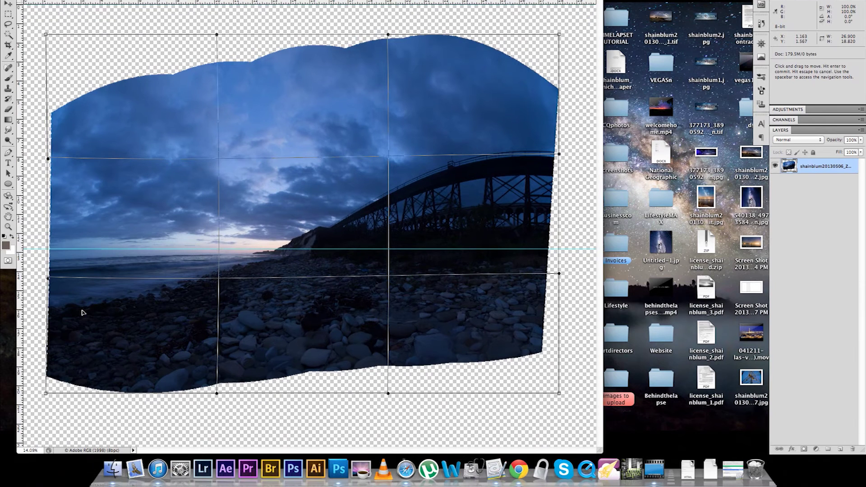
{"action": "left_click_drag", "start_coordinate": [48, 278], "coordinate": [49, 264]}
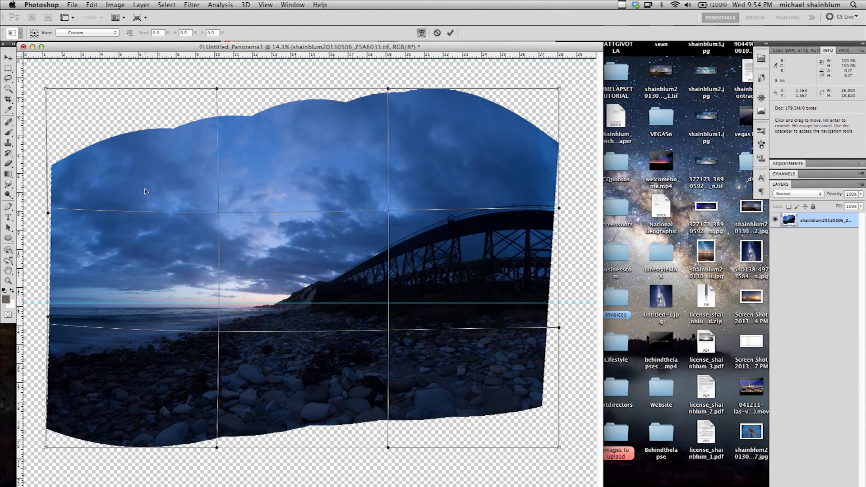
{"action": "key", "text": "Return"}
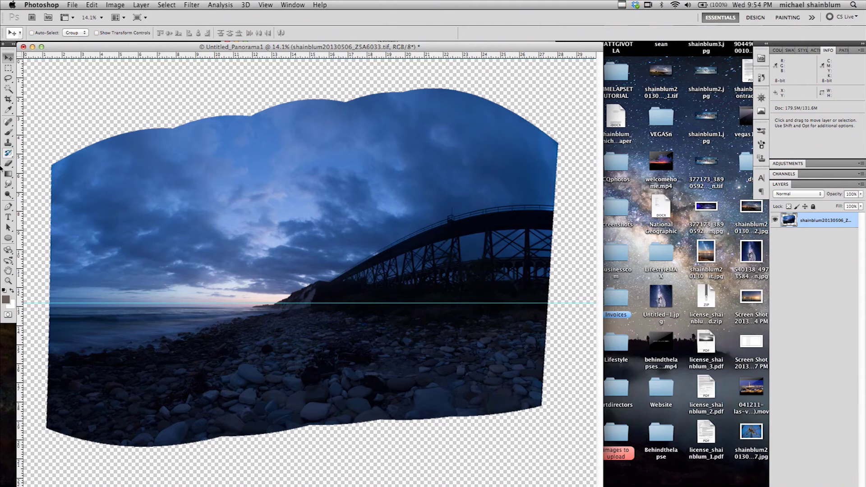
{"action": "left_click", "coordinate": [9, 100]}
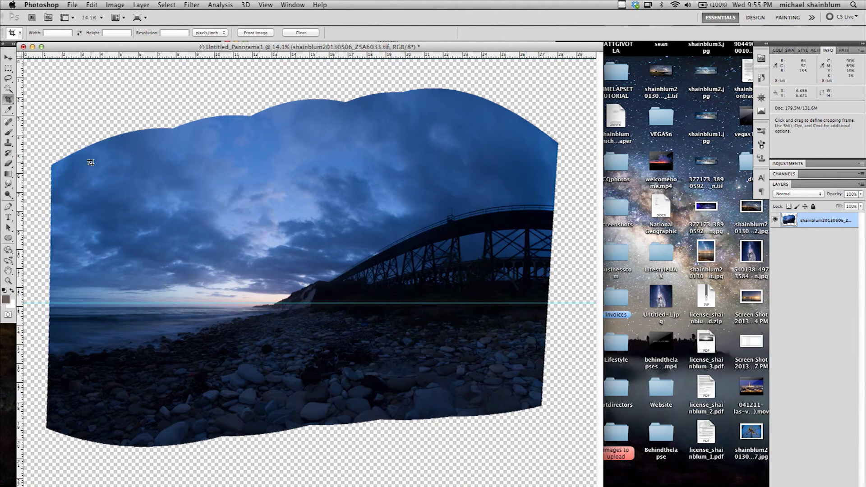
Step: Crop to the beach and trestle, trimming the ragged edges, then enlarge the document window
{"action": "left_click_drag", "start_coordinate": [65, 117], "coordinate": [560, 432]}
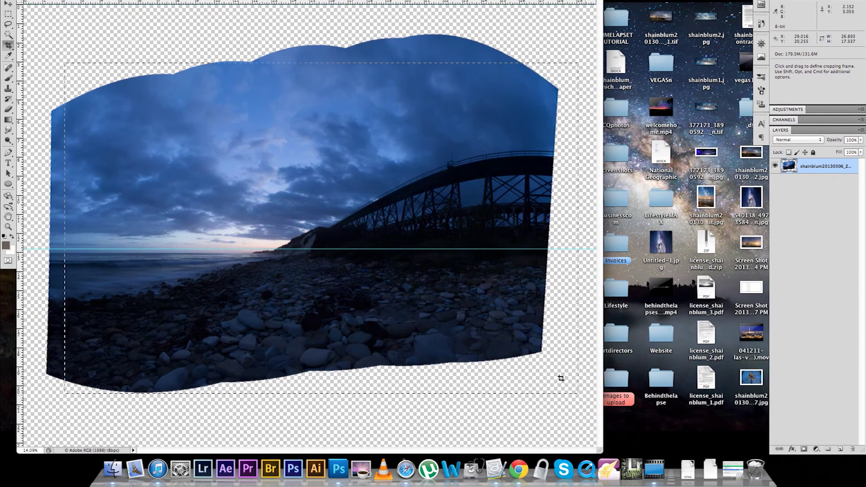
{"action": "left_click_drag", "start_coordinate": [561, 378], "coordinate": [544, 366]}
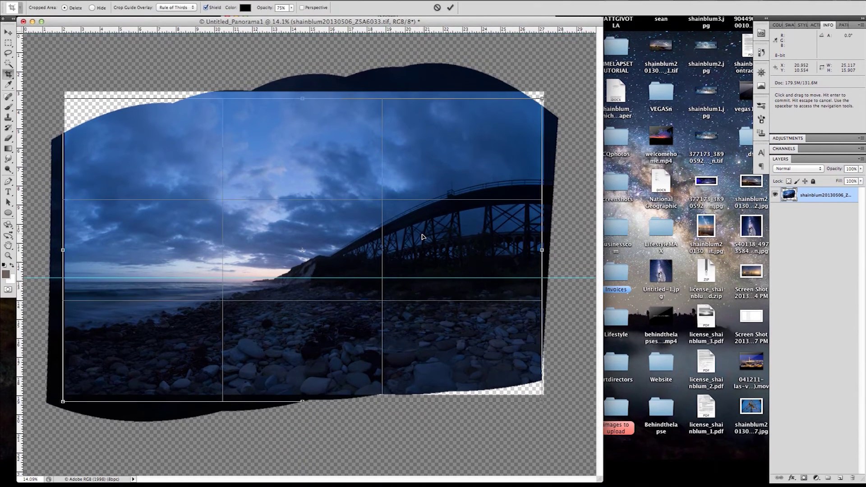
{"action": "left_click_drag", "start_coordinate": [427, 201], "coordinate": [418, 209]}
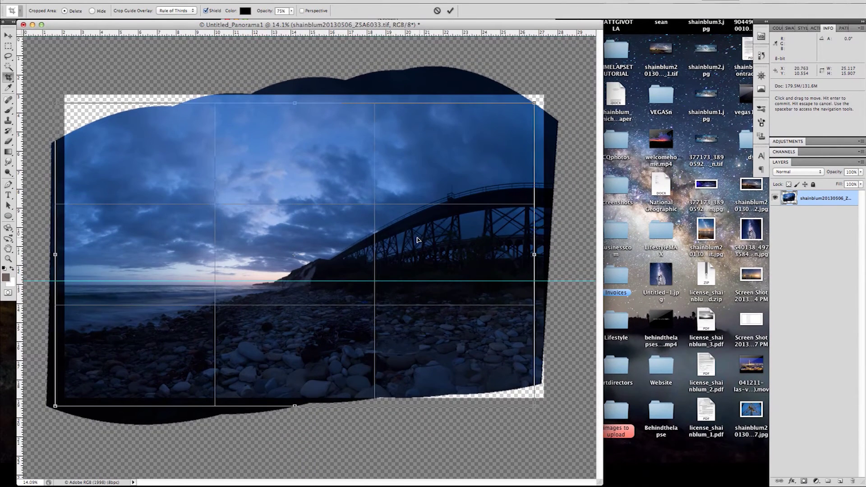
{"action": "left_click_drag", "start_coordinate": [418, 240], "coordinate": [417, 240]}
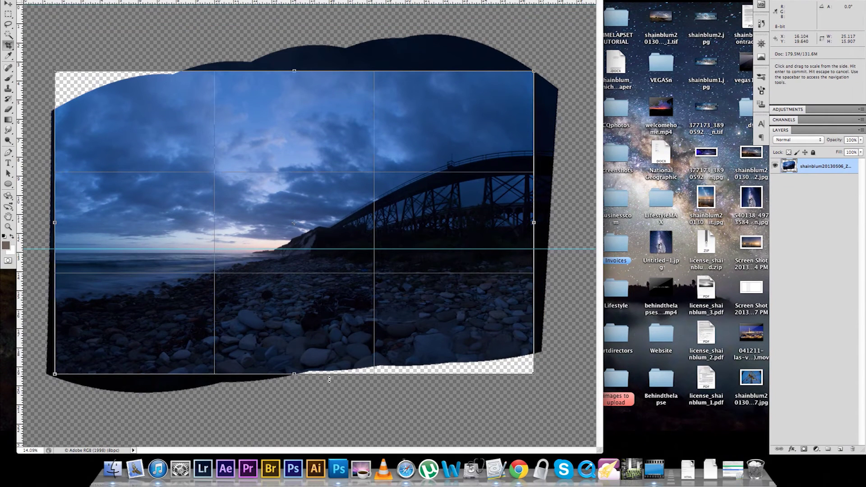
{"action": "mouse_move", "coordinate": [295, 374]}
{"action": "left_mouse_down"}
{"action": "mouse_move", "coordinate": [296, 392]}
{"action": "mouse_move", "coordinate": [297, 376]}
{"action": "left_mouse_up"}
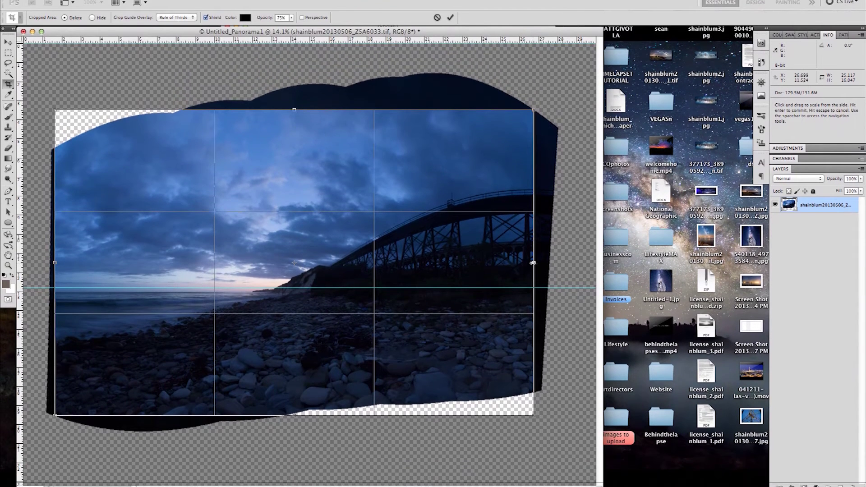
{"action": "left_click_drag", "start_coordinate": [533, 263], "coordinate": [540, 263]}
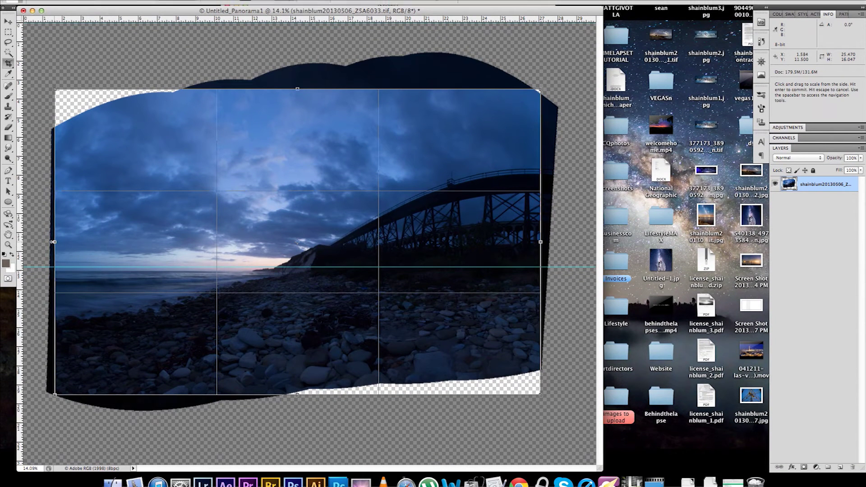
{"action": "left_click_drag", "start_coordinate": [53, 242], "coordinate": [51, 243]}
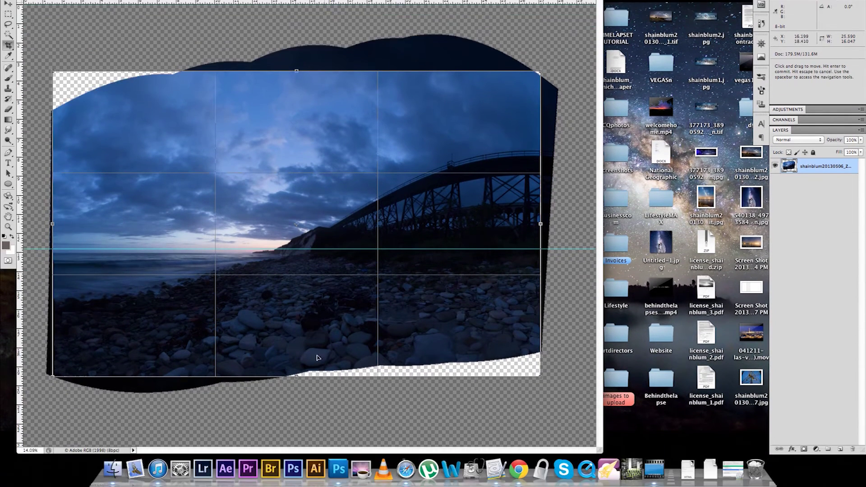
{"action": "left_click_drag", "start_coordinate": [297, 376], "coordinate": [298, 352]}
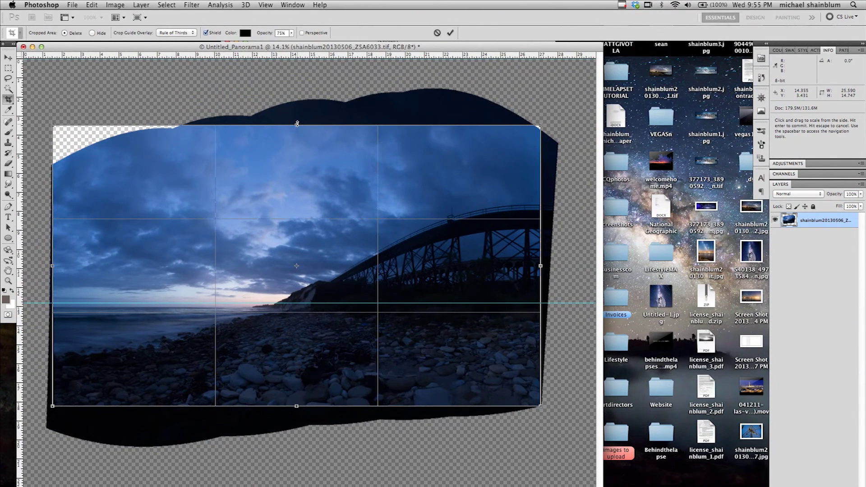
{"action": "left_click_drag", "start_coordinate": [296, 71], "coordinate": [297, 64]}
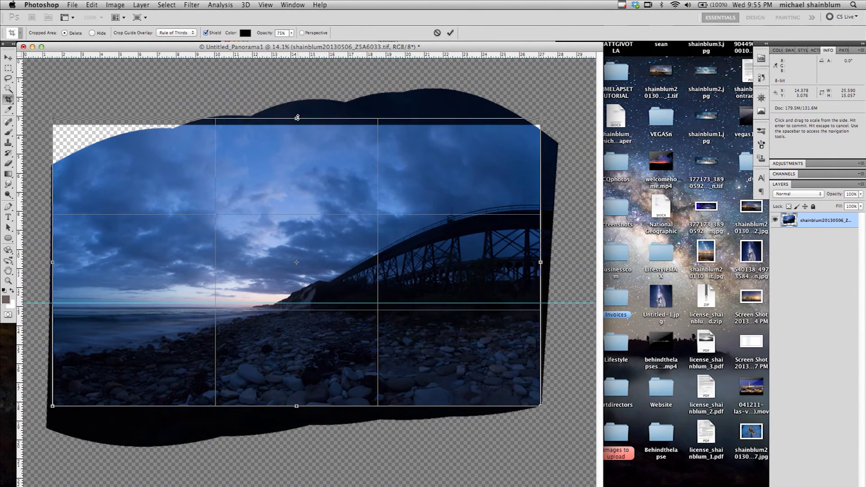
{"action": "left_click_drag", "start_coordinate": [297, 118], "coordinate": [296, 113]}
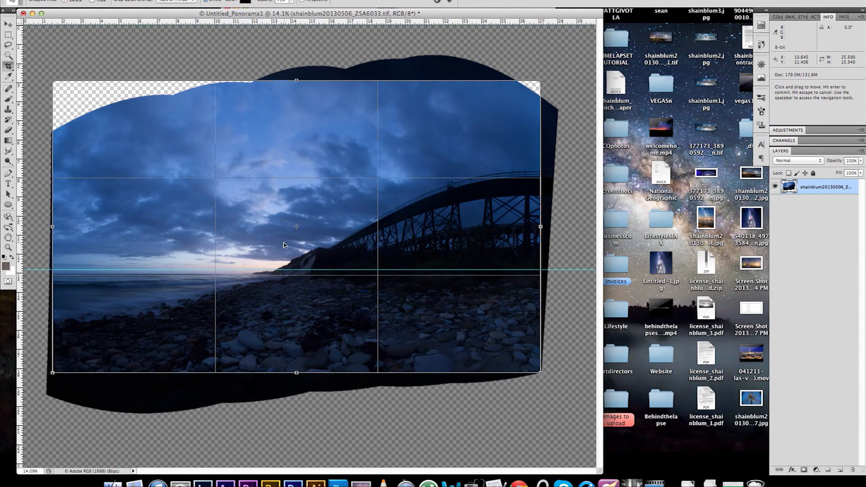
{"action": "key", "text": "Return"}
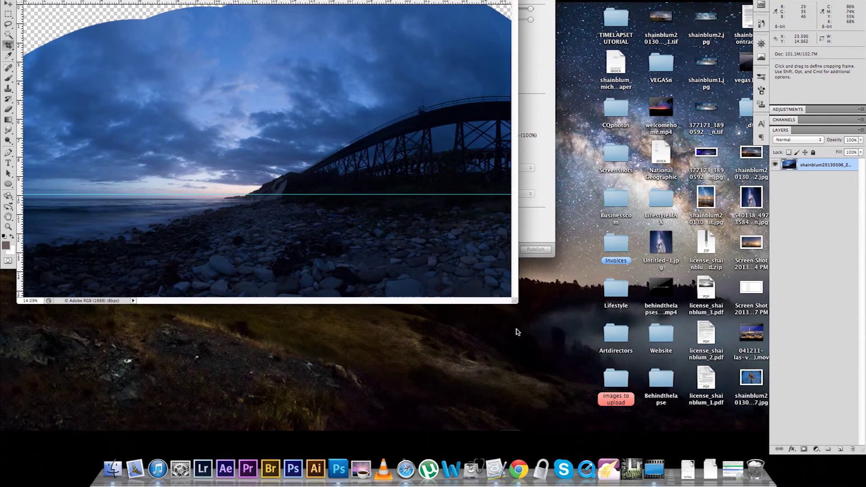
{"action": "left_click_drag", "start_coordinate": [517, 356], "coordinate": [628, 431]}
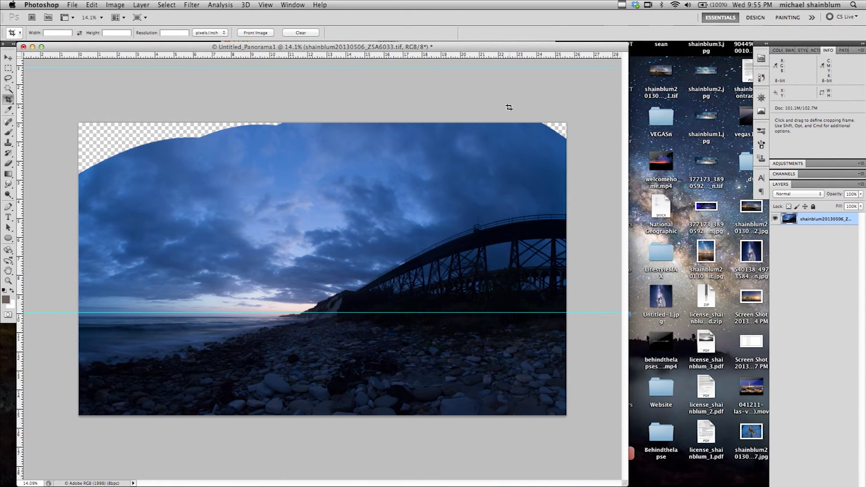
Step: Warp the top-left corner and top edge upward into the empty sky, then exit the warp
{"action": "left_click", "coordinate": [8, 57]}
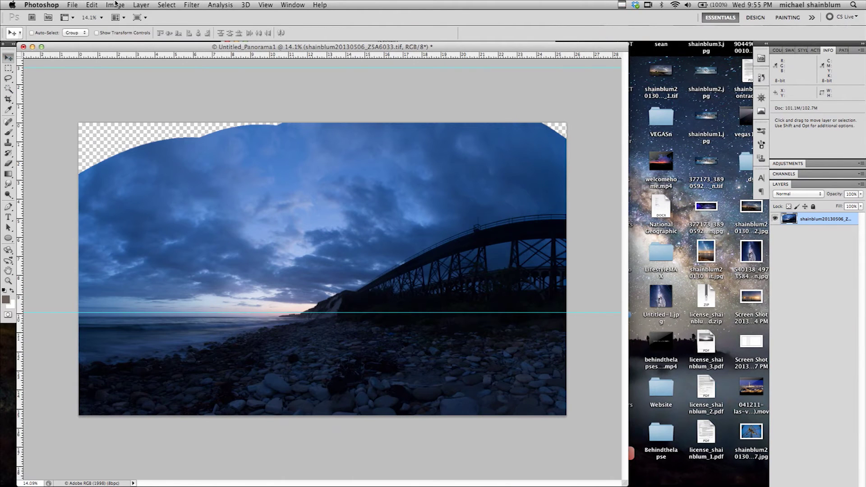
{"action": "left_click", "coordinate": [92, 5]}
{"action": "mouse_move", "coordinate": [135, 204]}
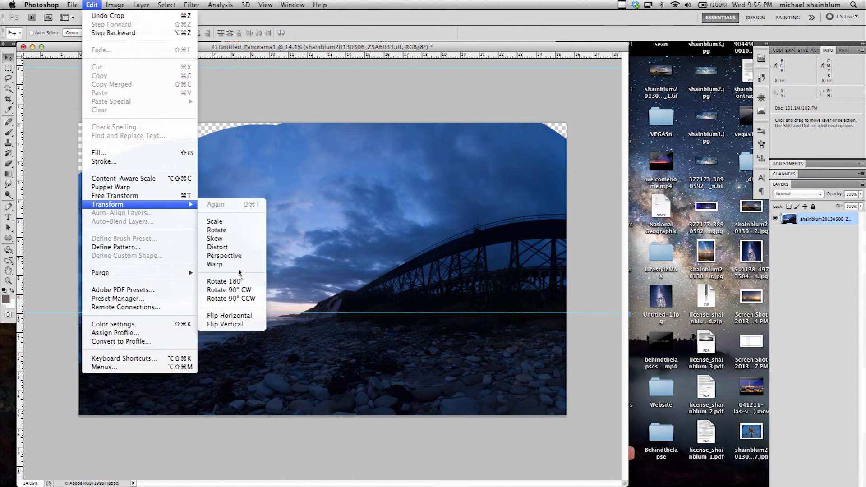
{"action": "left_click", "coordinate": [216, 265]}
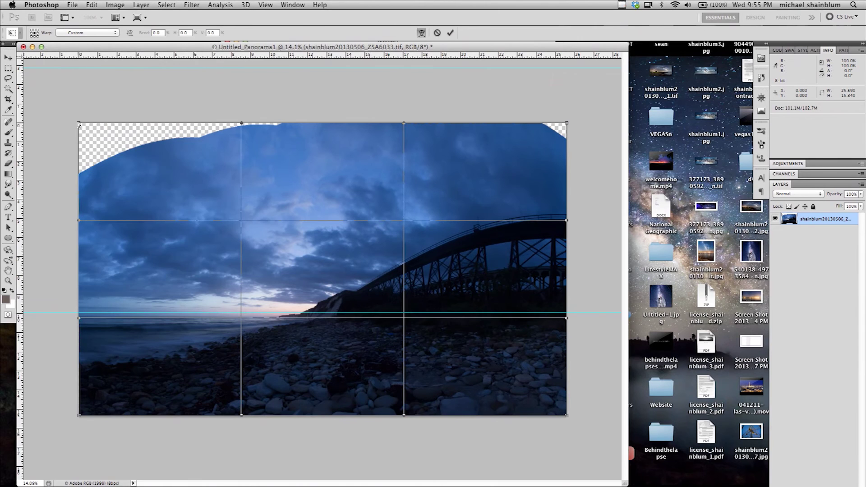
{"action": "left_click_drag", "start_coordinate": [79, 124], "coordinate": [63, 94]}
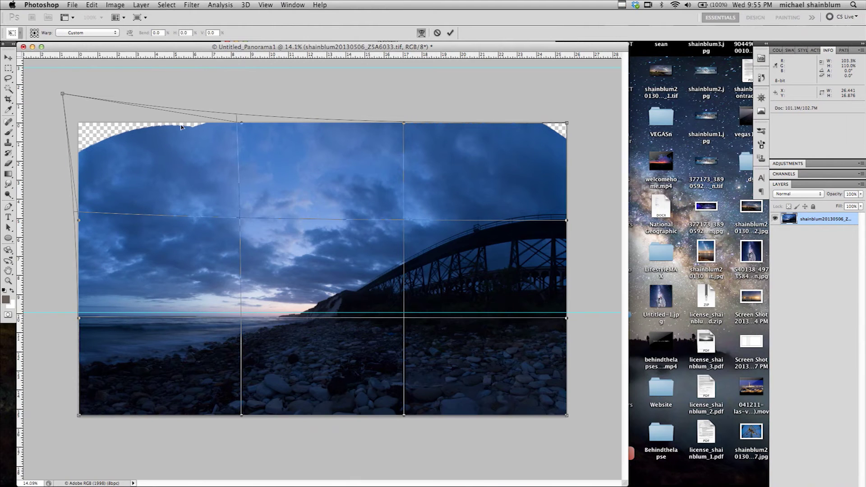
{"action": "left_click_drag", "start_coordinate": [240, 119], "coordinate": [237, 110]}
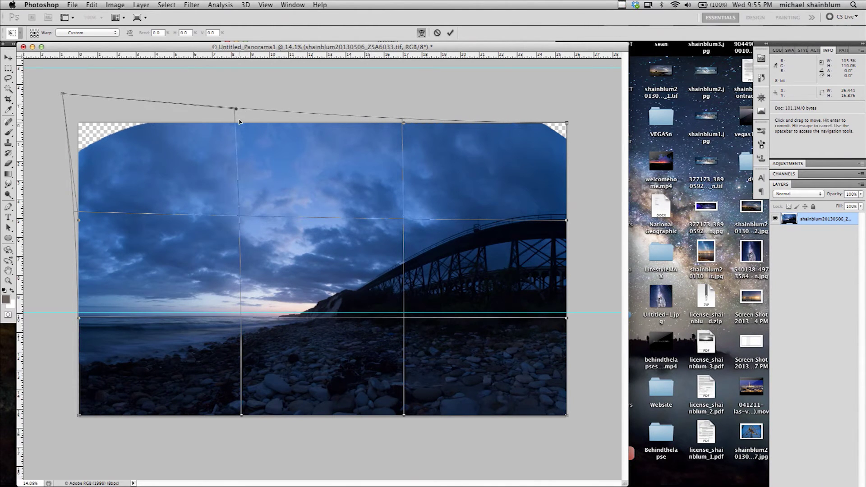
{"action": "key", "text": "Return"}
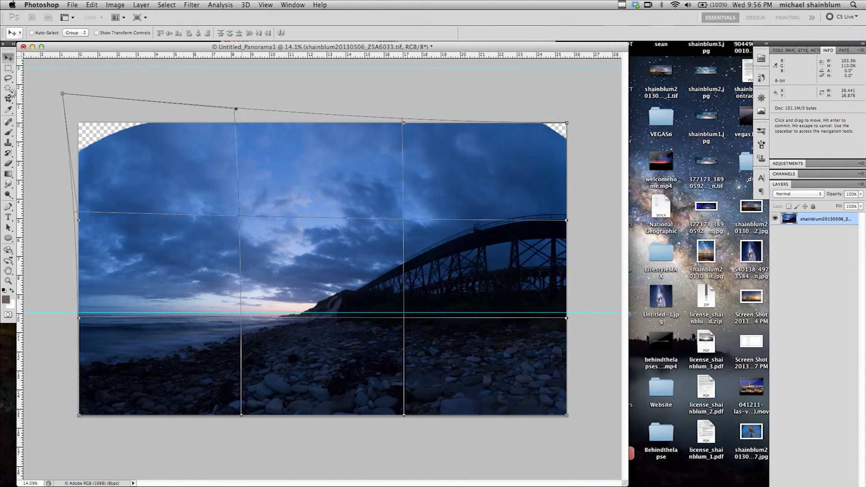
{"action": "key", "text": "Escape"}
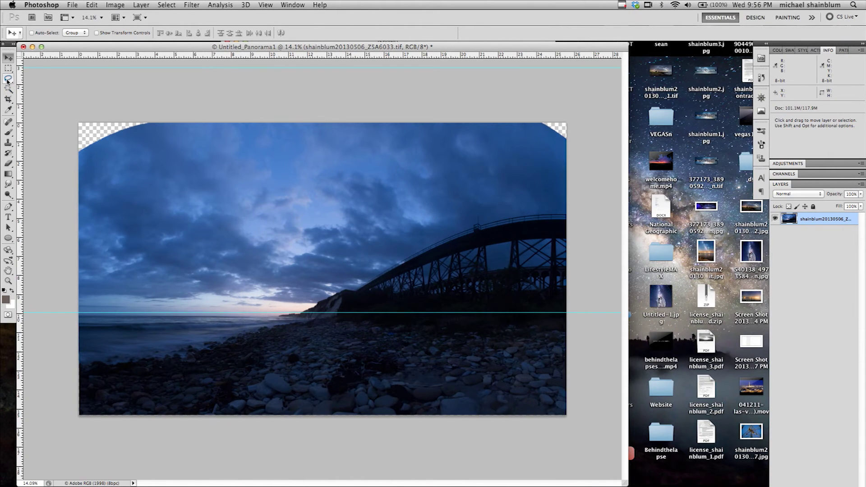
Step: Lasso the transparent top-right sky corner, Content-Aware Fill it, and deselect
{"action": "left_click", "coordinate": [8, 80]}
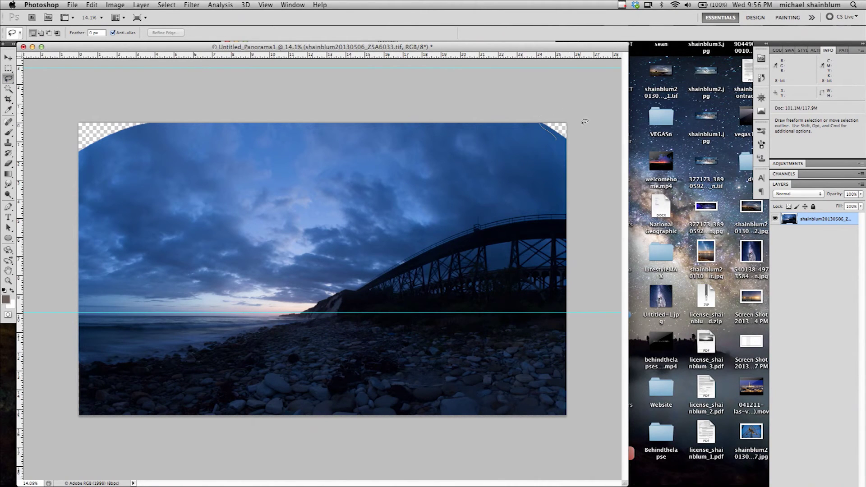
{"action": "mouse_move", "coordinate": [563, 137]}
{"action": "left_mouse_down"}
{"action": "mouse_move", "coordinate": [564, 123]}
{"action": "mouse_move", "coordinate": [561, 134]}
{"action": "left_mouse_up"}
{"action": "right_click", "coordinate": [561, 134]}
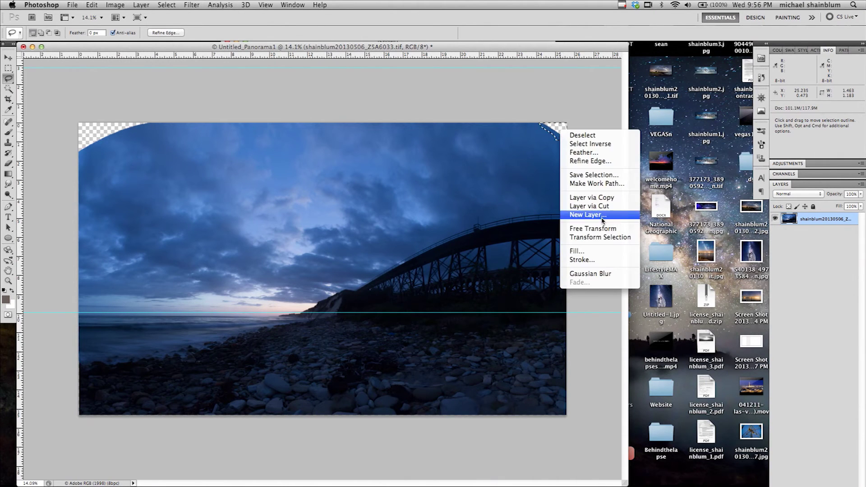
{"action": "right_click", "coordinate": [556, 127]}
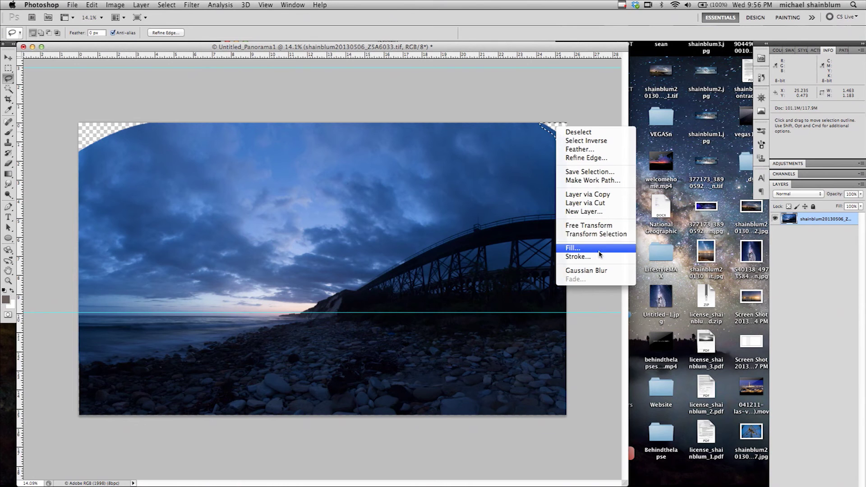
{"action": "left_click", "coordinate": [596, 251]}
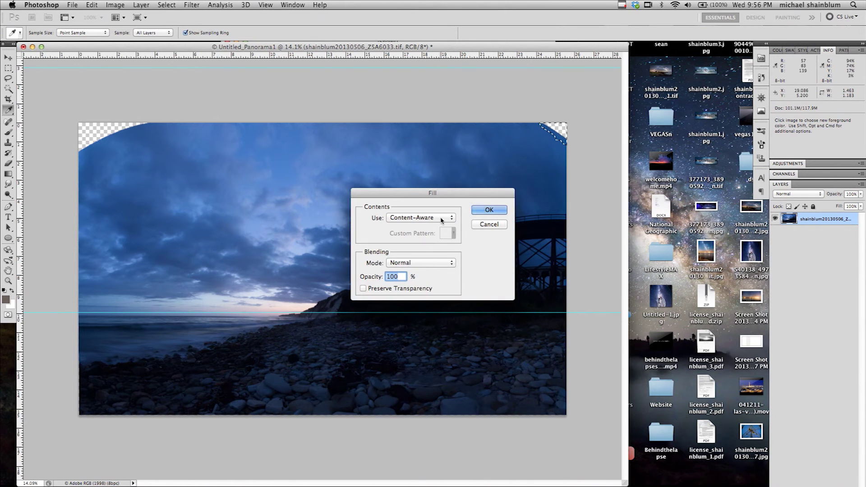
{"action": "left_click", "coordinate": [490, 210]}
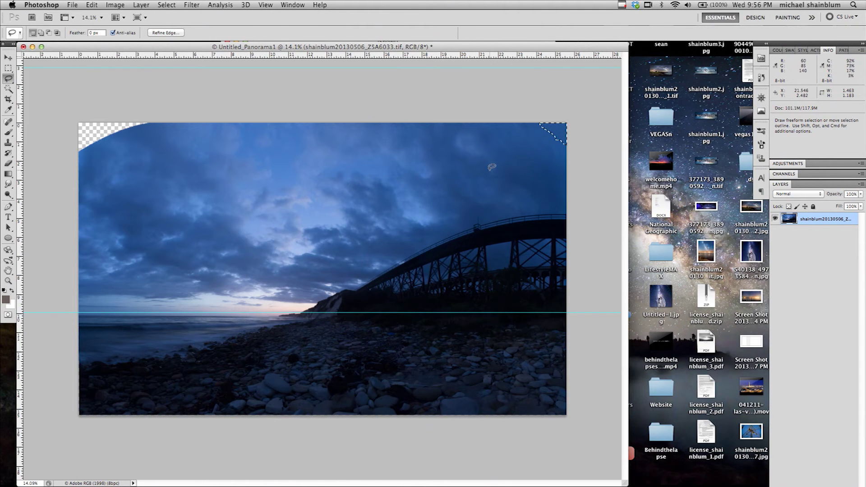
{"action": "left_click", "coordinate": [528, 149]}
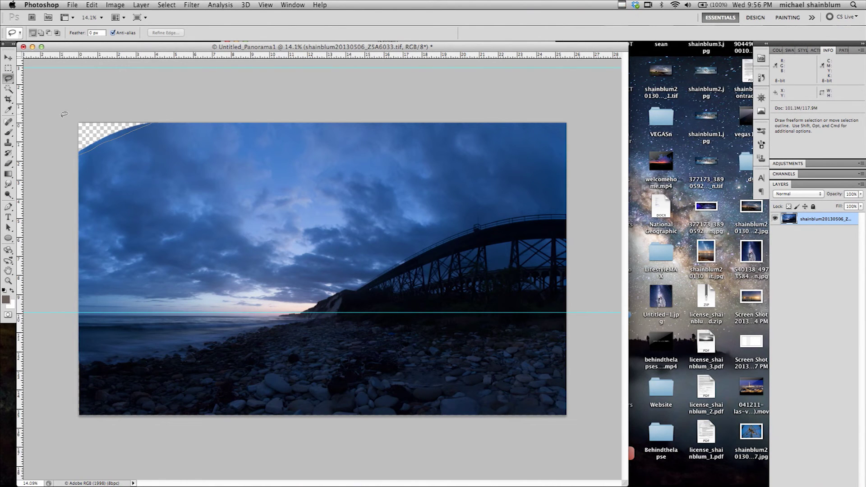
Step: Lasso the transparent top-left sky corner, Content-Aware Fill it, and deselect
{"action": "left_click_drag", "start_coordinate": [63, 140], "coordinate": [64, 144]}
{"action": "right_click", "coordinate": [97, 131]}
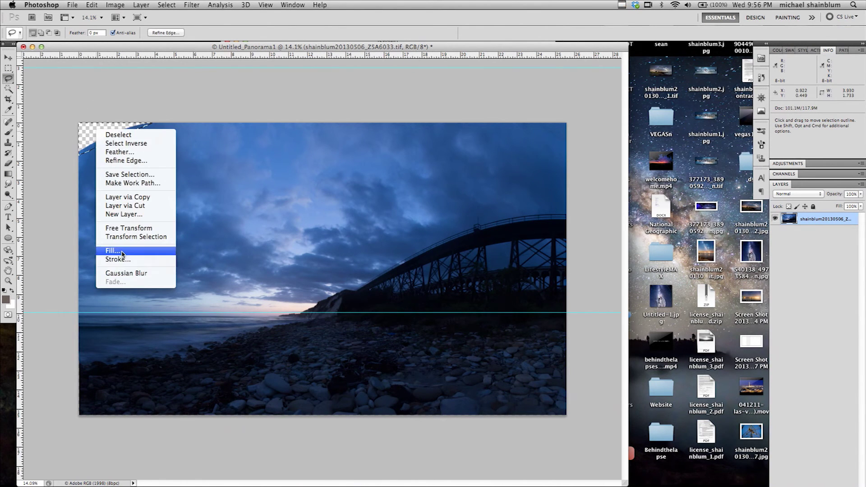
{"action": "left_click", "coordinate": [122, 251]}
{"action": "left_click", "coordinate": [486, 212]}
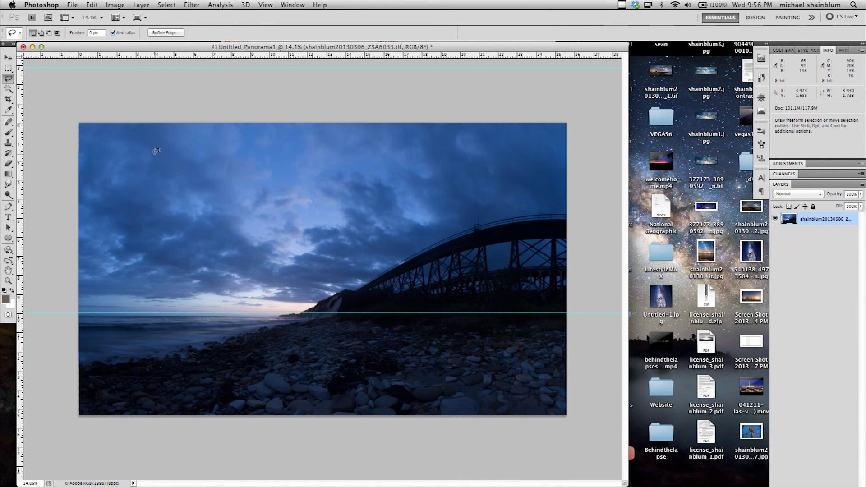
{"action": "key", "text": "super+d"}
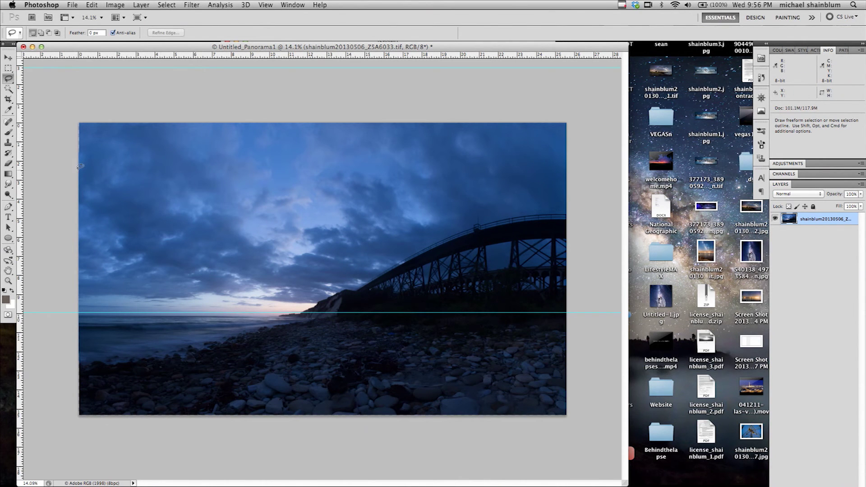
Step: Reselect the top-left corner and apply a second Content-Aware Fill to finish the sky
{"action": "mouse_move", "coordinate": [74, 154]}
{"action": "left_mouse_down"}
{"action": "mouse_move", "coordinate": [130, 141]}
{"action": "mouse_move", "coordinate": [79, 157]}
{"action": "left_mouse_up"}
{"action": "right_click", "coordinate": [103, 142]}
{"action": "left_click", "coordinate": [119, 263]}
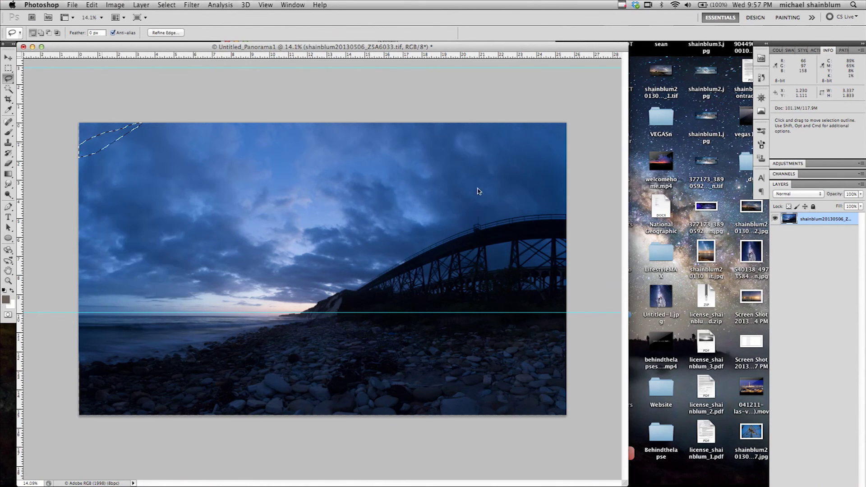
{"action": "left_click", "coordinate": [484, 210]}
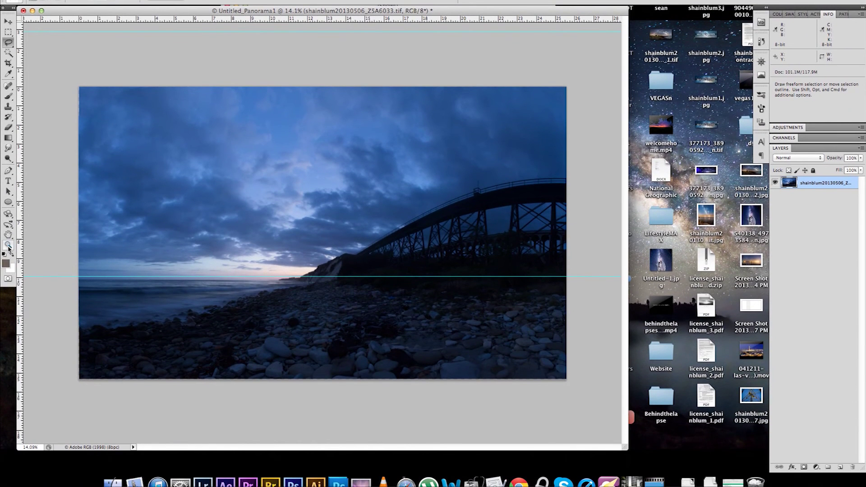
Step: Inspect the panorama at Actual Pixels, then return to Fit on Screen
{"action": "left_click", "coordinate": [8, 246]}
{"action": "right_click", "coordinate": [353, 248]}
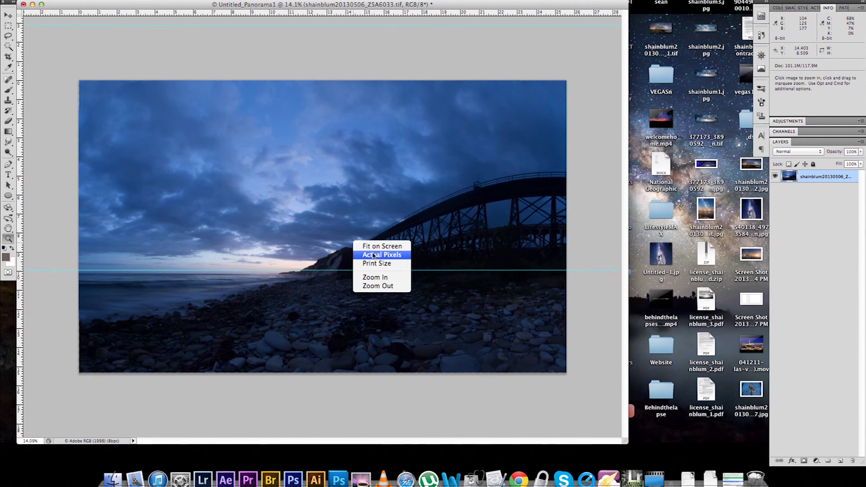
{"action": "scroll", "coordinate": [408, 281], "scroll_direction": "down", "scroll_amount": 5}
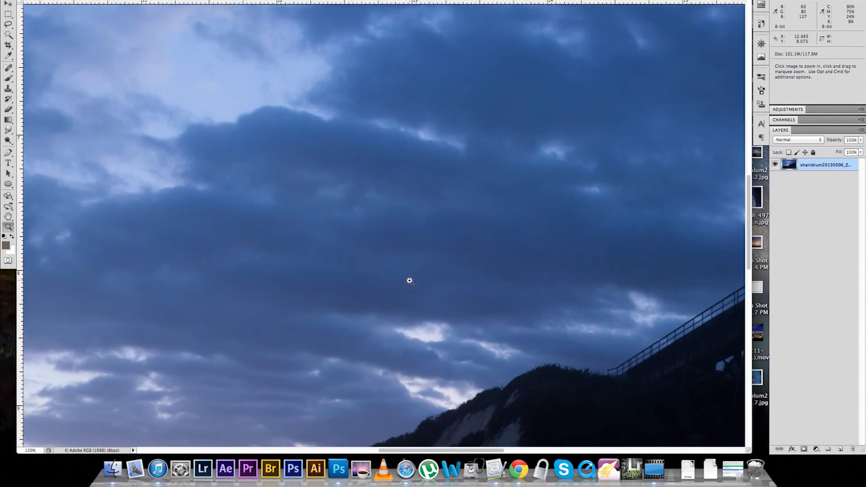
{"action": "right_click", "coordinate": [386, 263]}
{"action": "left_click", "coordinate": [411, 265]}
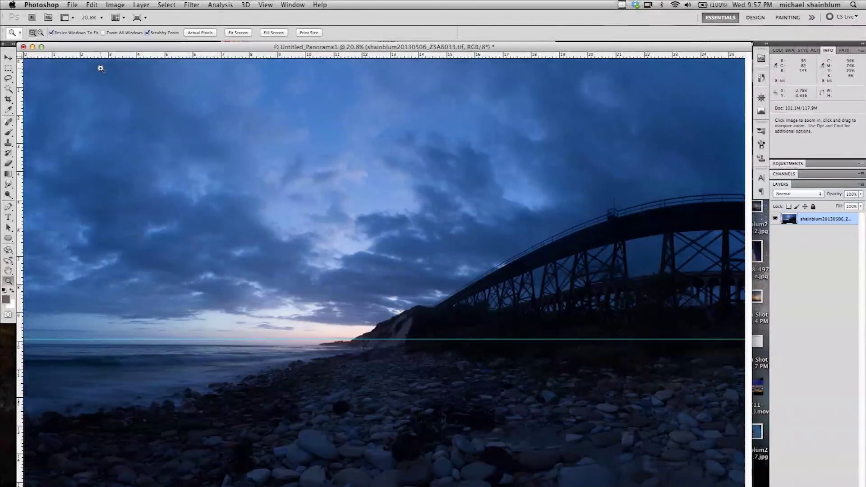
Step: Save a flattened copy named gaviotapano.tif with the Layers option unchecked
{"action": "left_click", "coordinate": [72, 5]}
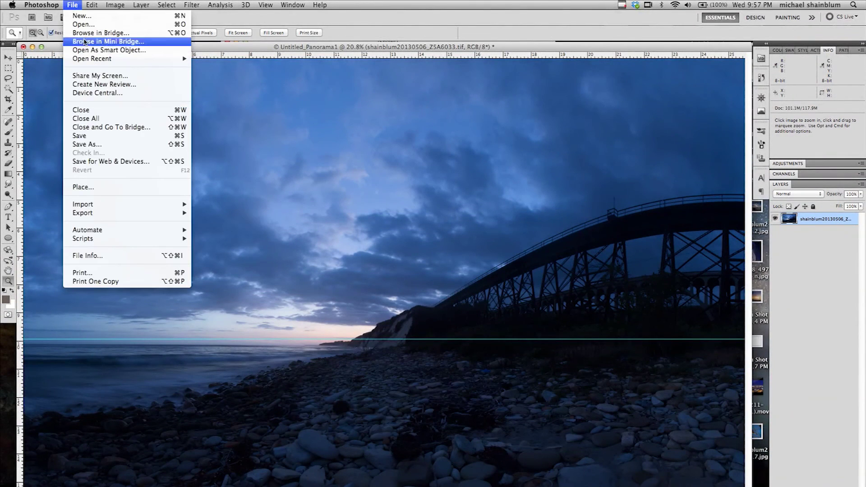
{"action": "left_click", "coordinate": [121, 144]}
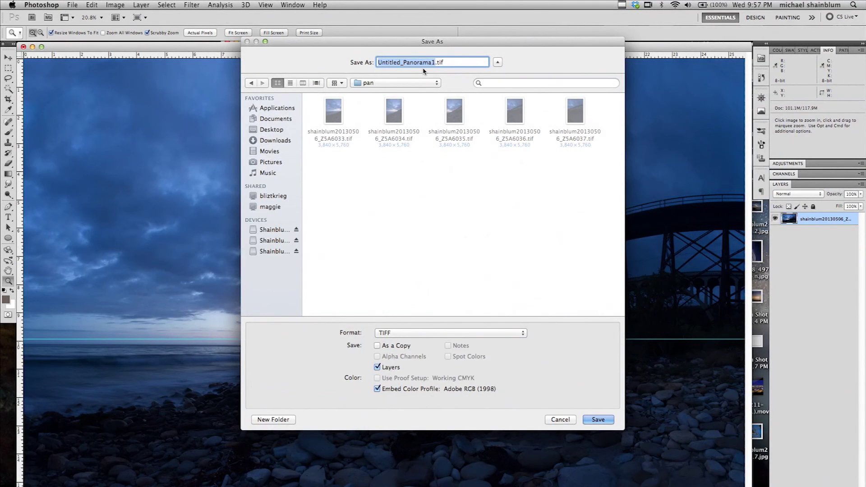
{"action": "type", "text": "gaviotapano"}
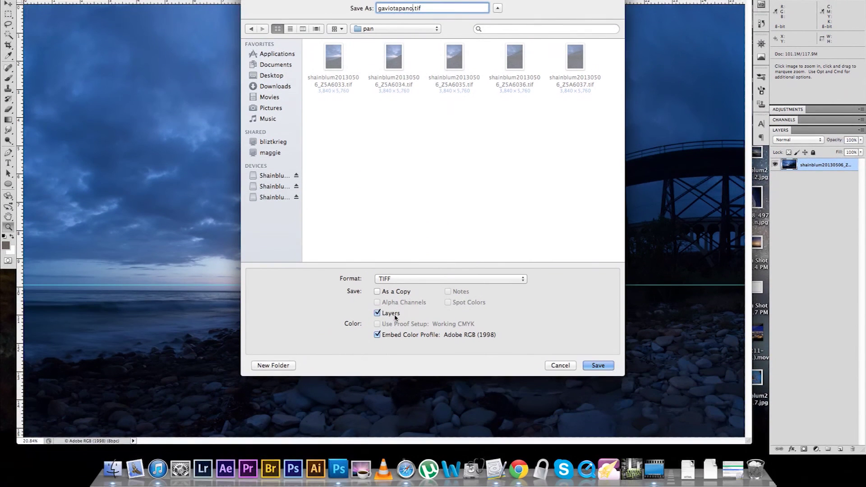
{"action": "left_click", "coordinate": [377, 367]}
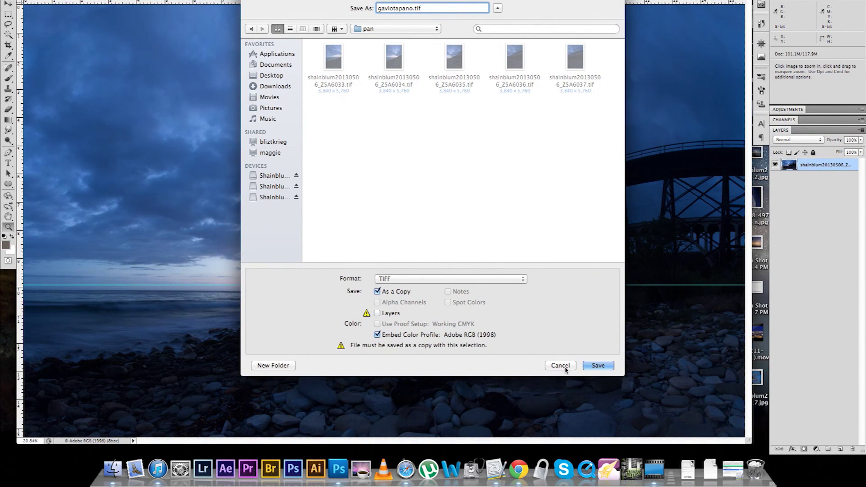
{"action": "left_click", "coordinate": [595, 366]}
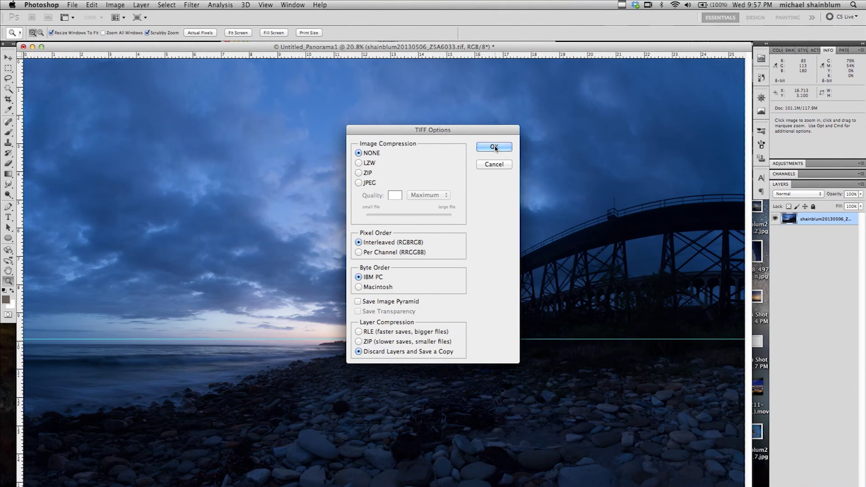
{"action": "left_click", "coordinate": [495, 147]}
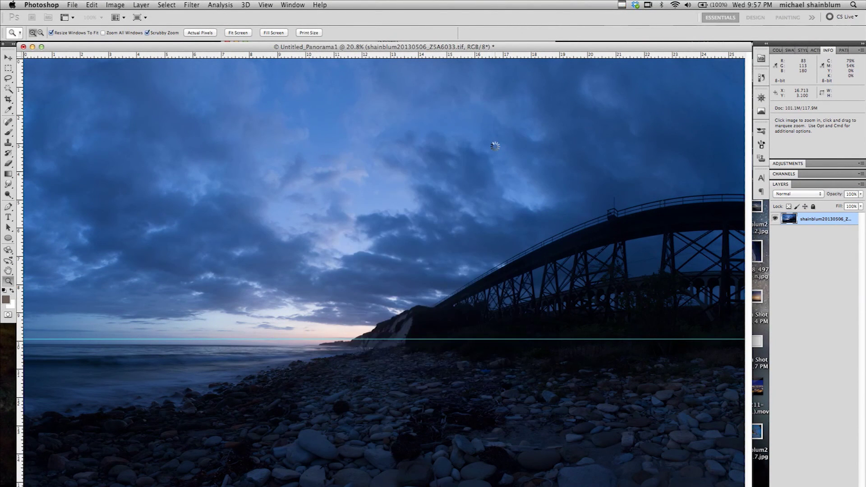